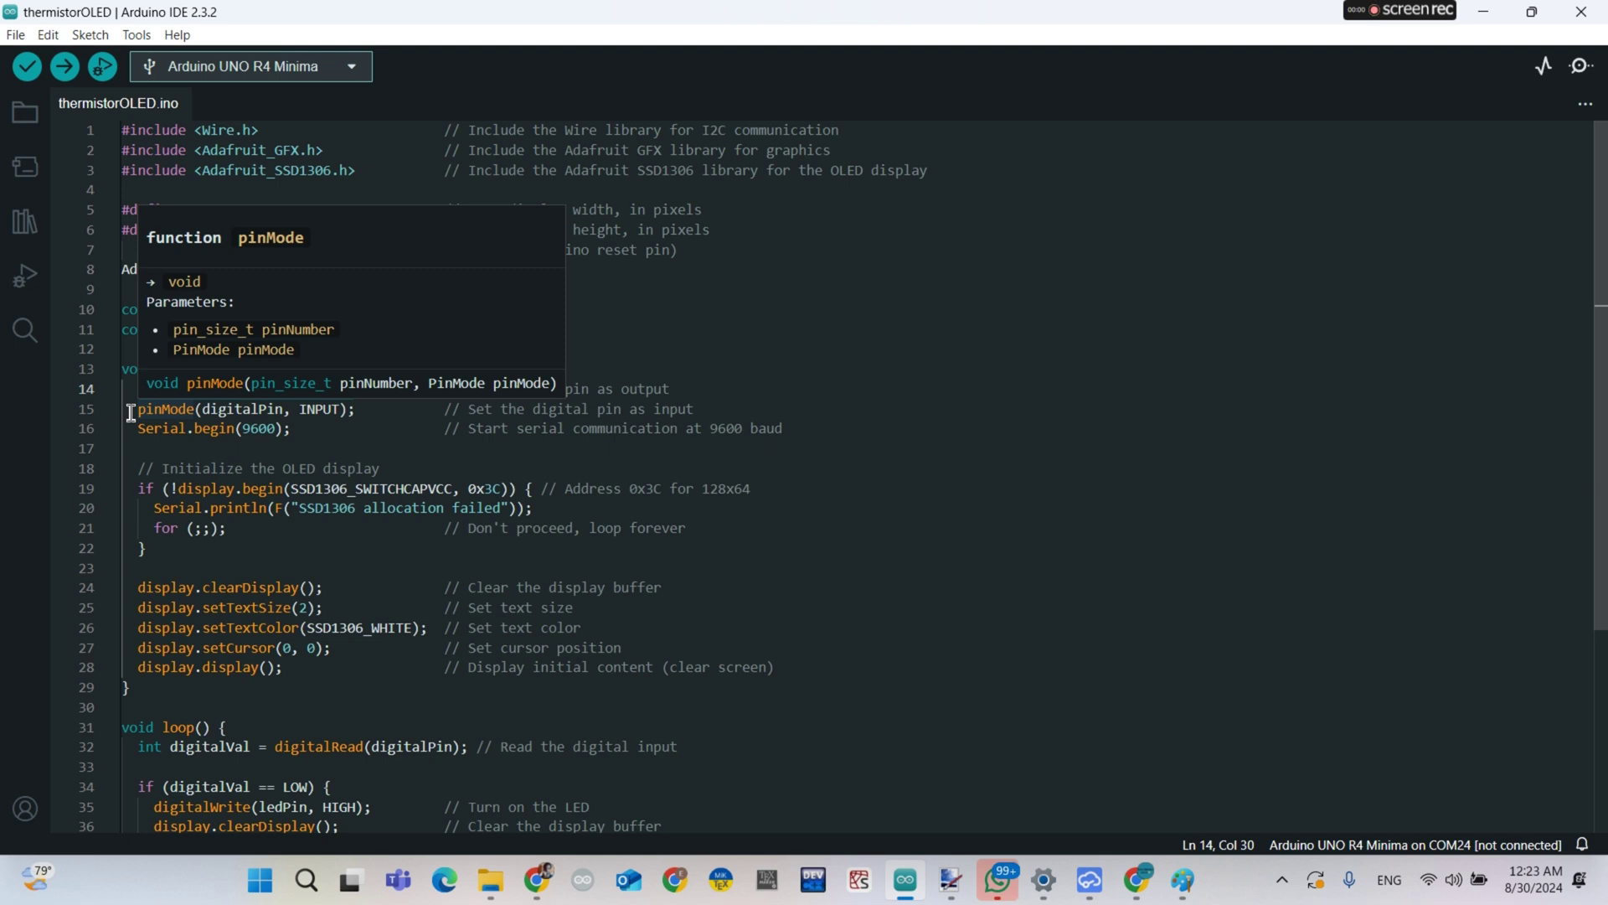
Point out line 15, pinMode(digitalPin, INPUT), in the thermistorOLED setup code
click(129, 413)
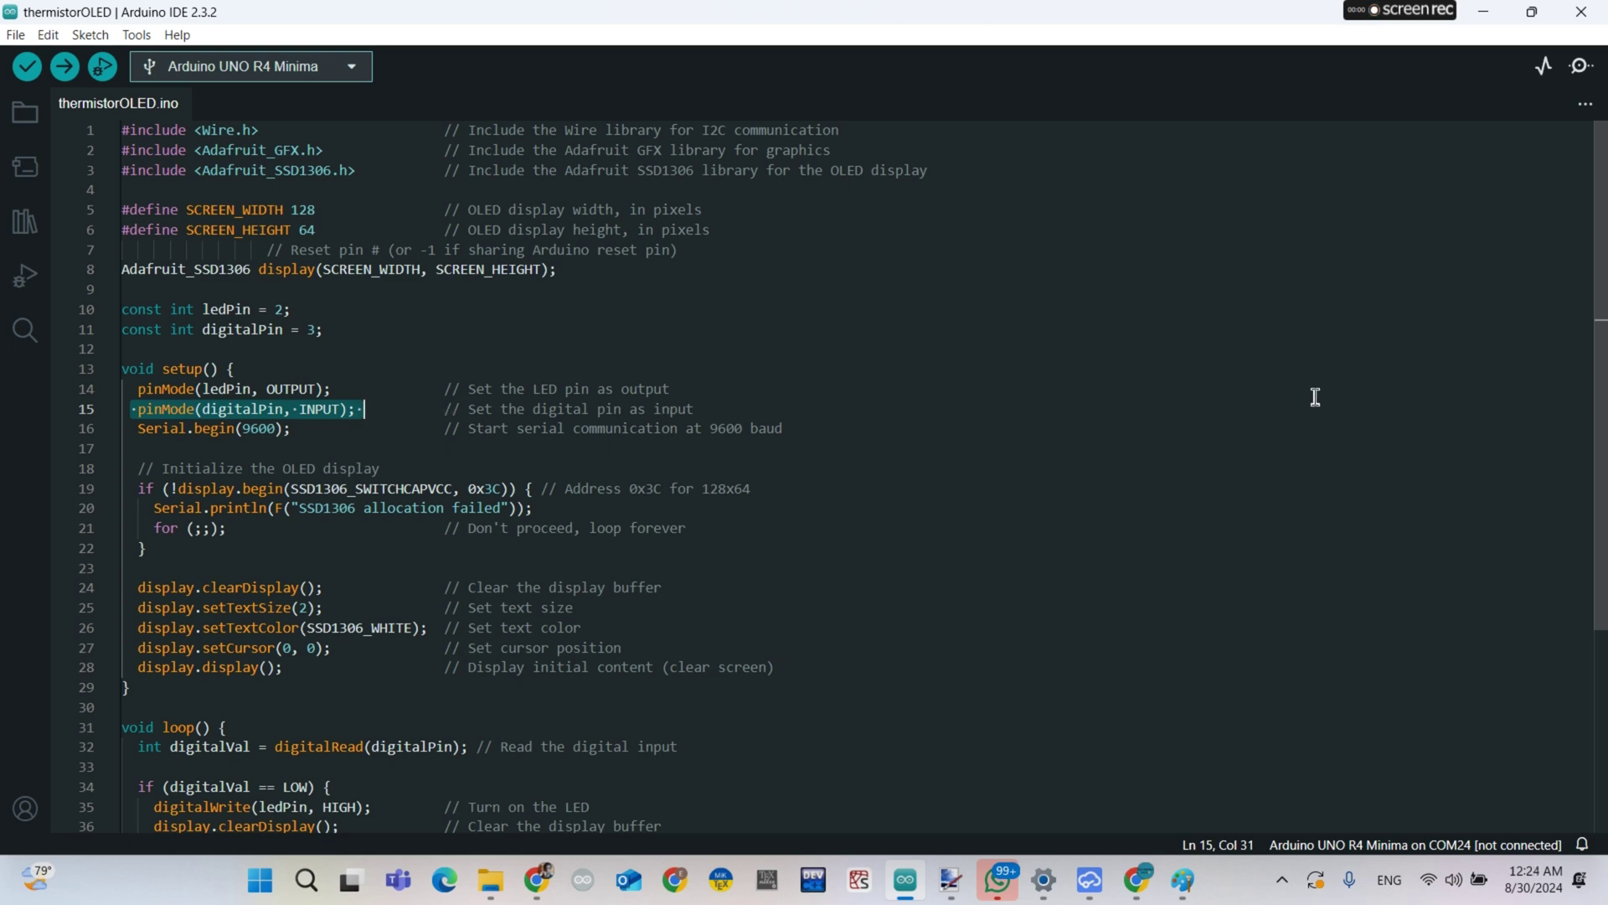
drag(1599, 289, 1602, 455)
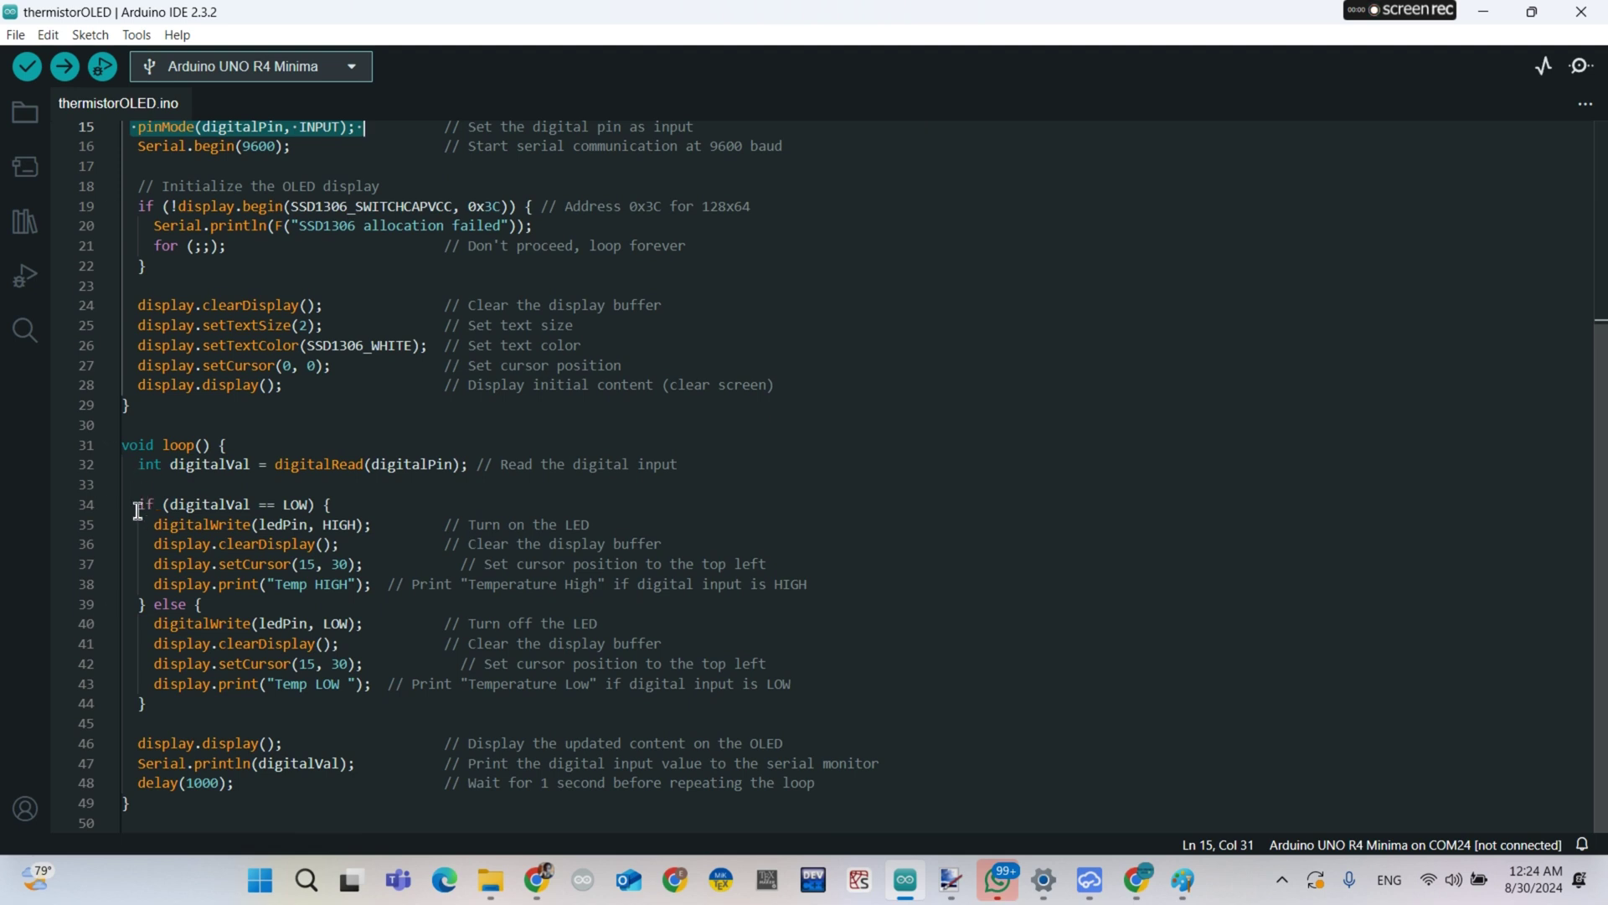
Highlight the loop's temperature display code, the three include lines, and the name Adafruit_SSD1306
drag(137, 504, 243, 783)
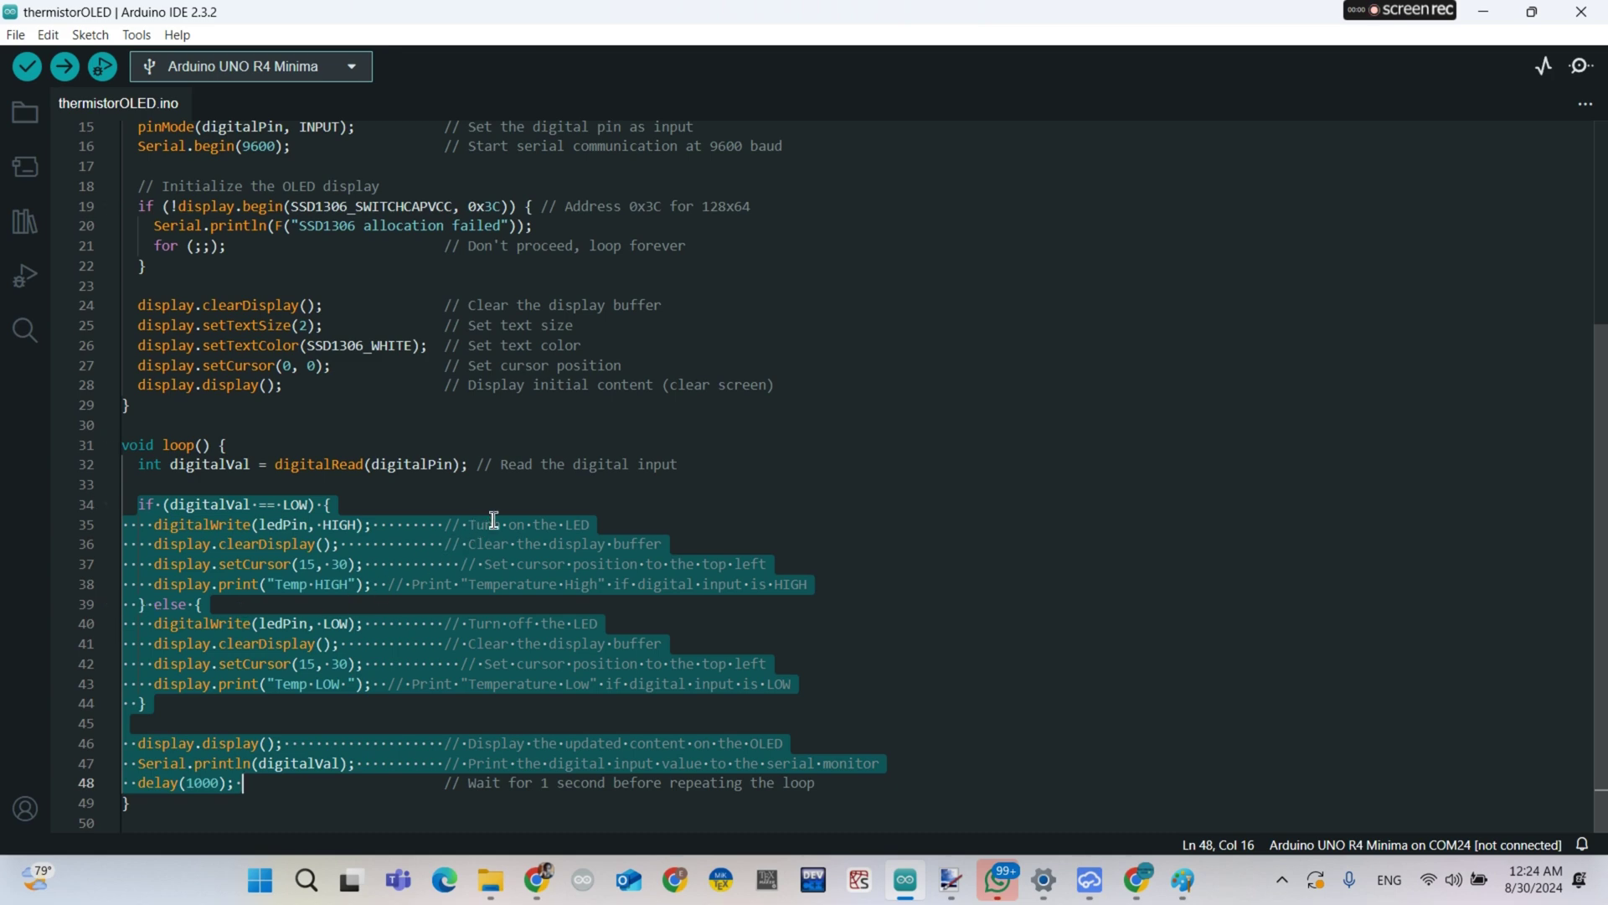
scroll(494, 521, up, 1)
scroll(494, 520, down, 1)
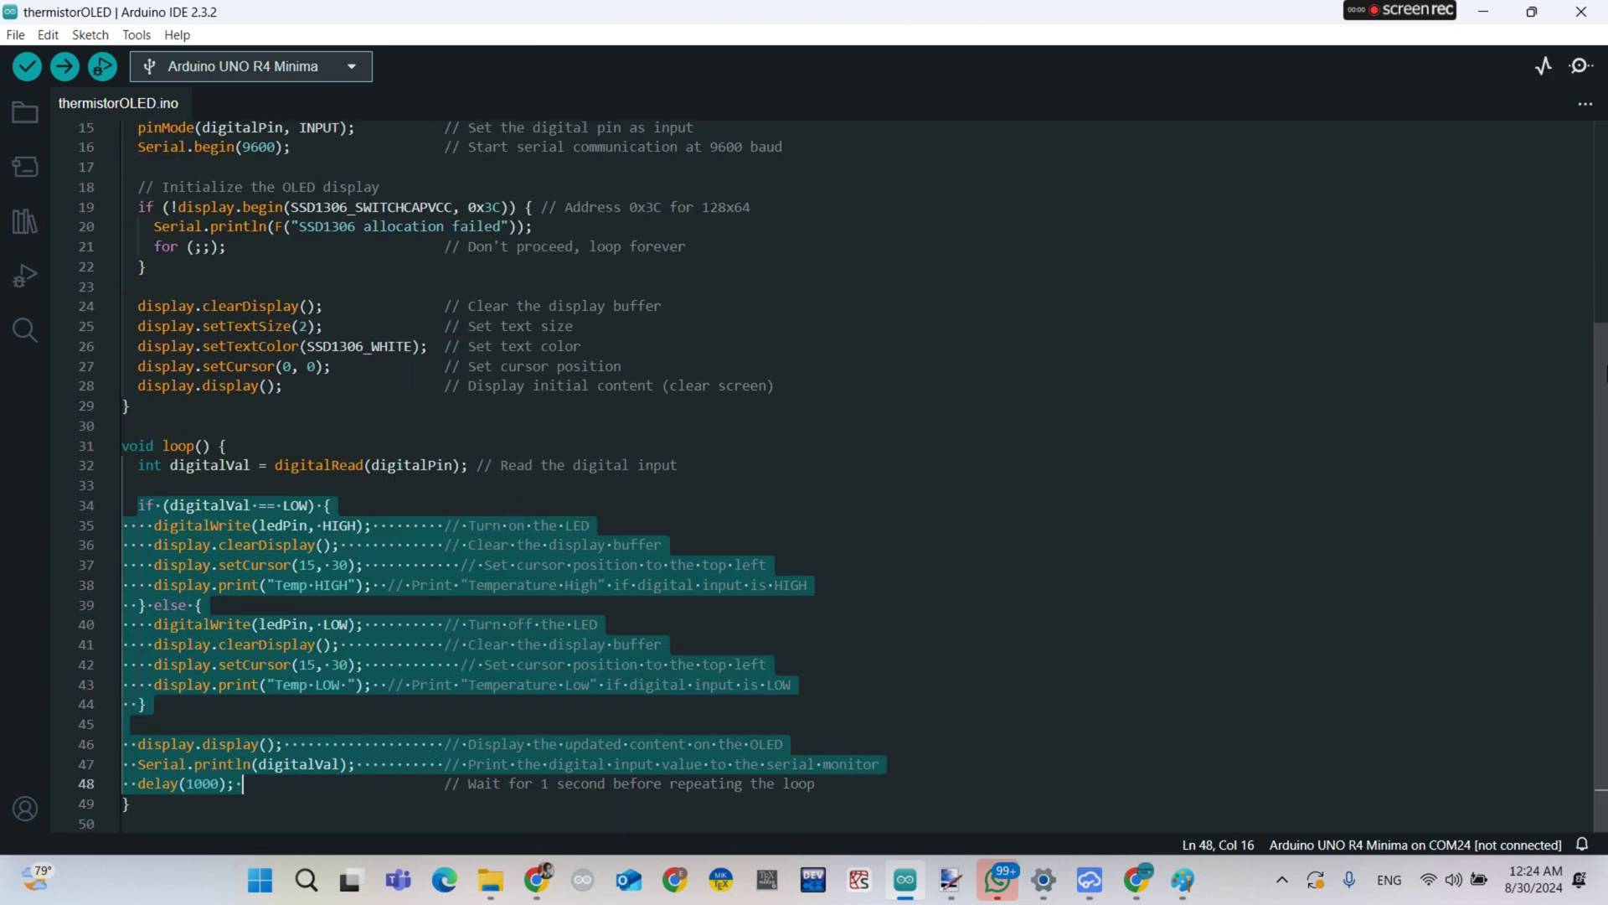
drag(1603, 408, 1604, 127)
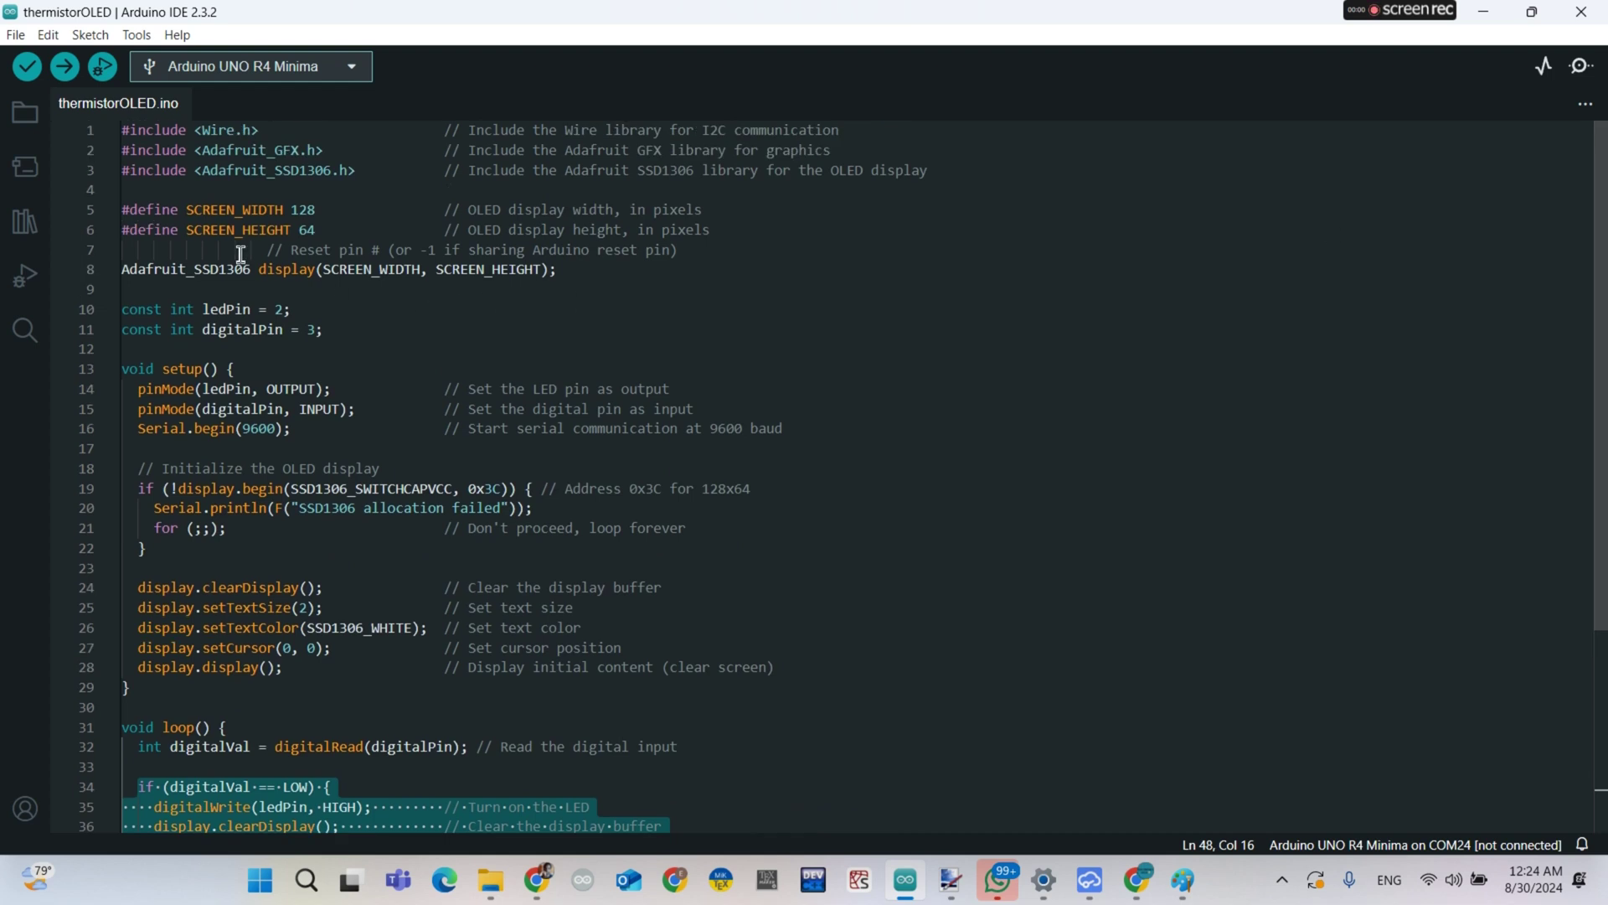
triple_click(129, 171)
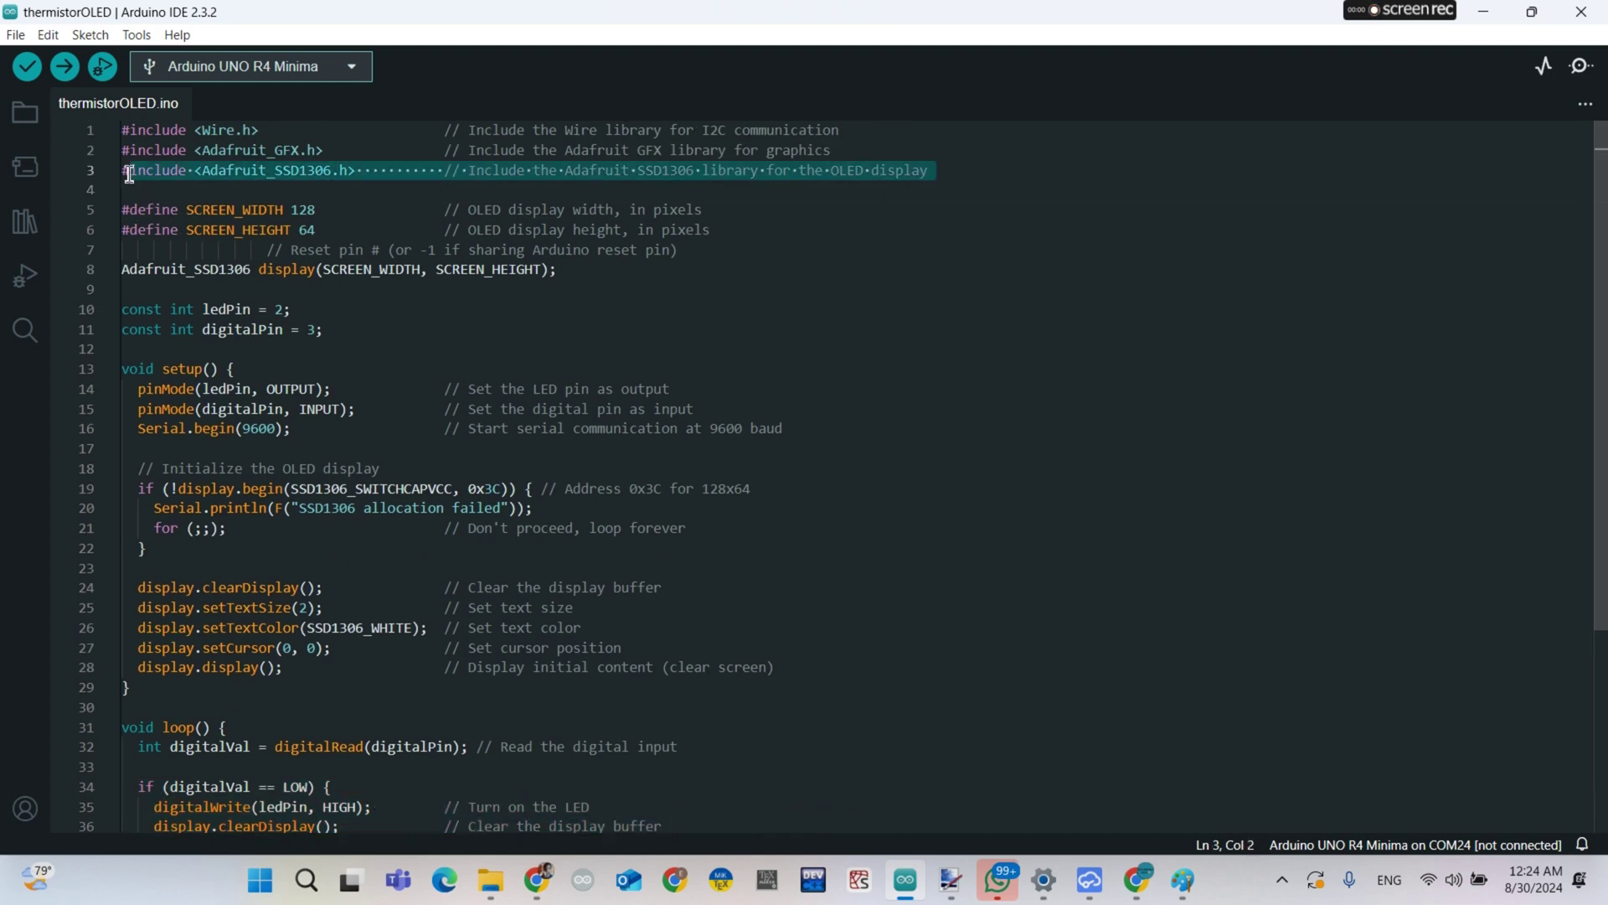
drag(130, 171, 126, 130)
double_click(239, 173)
key(ctrl+c)
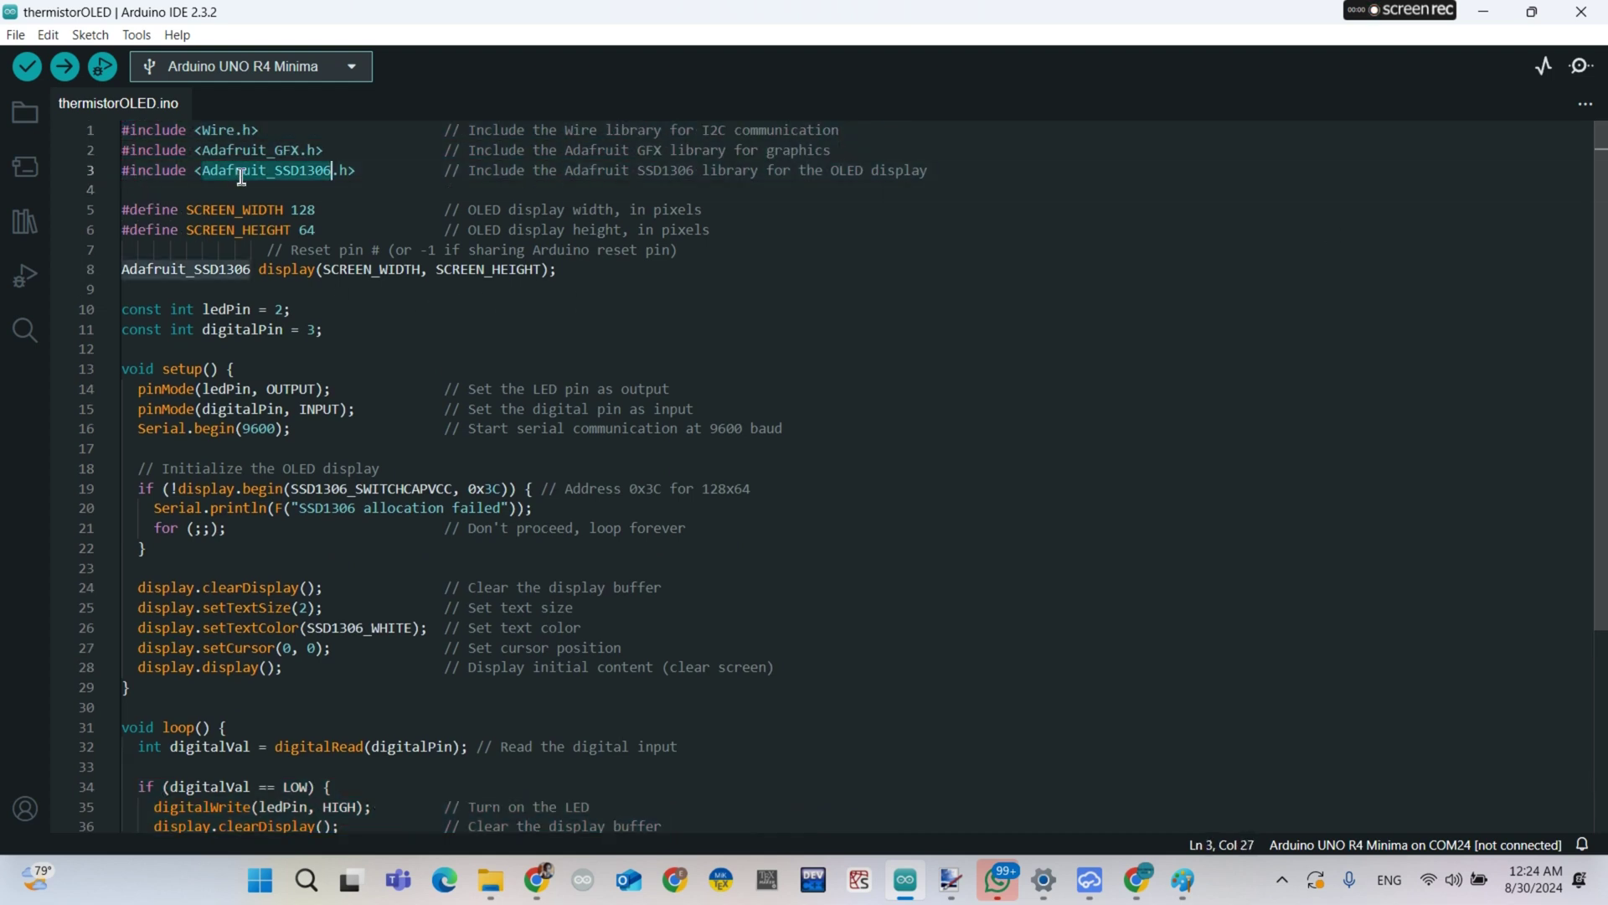
Search the Library Manager for Adafruit_SSD1306 and confirm version 2.5.11 is installed
click(24, 222)
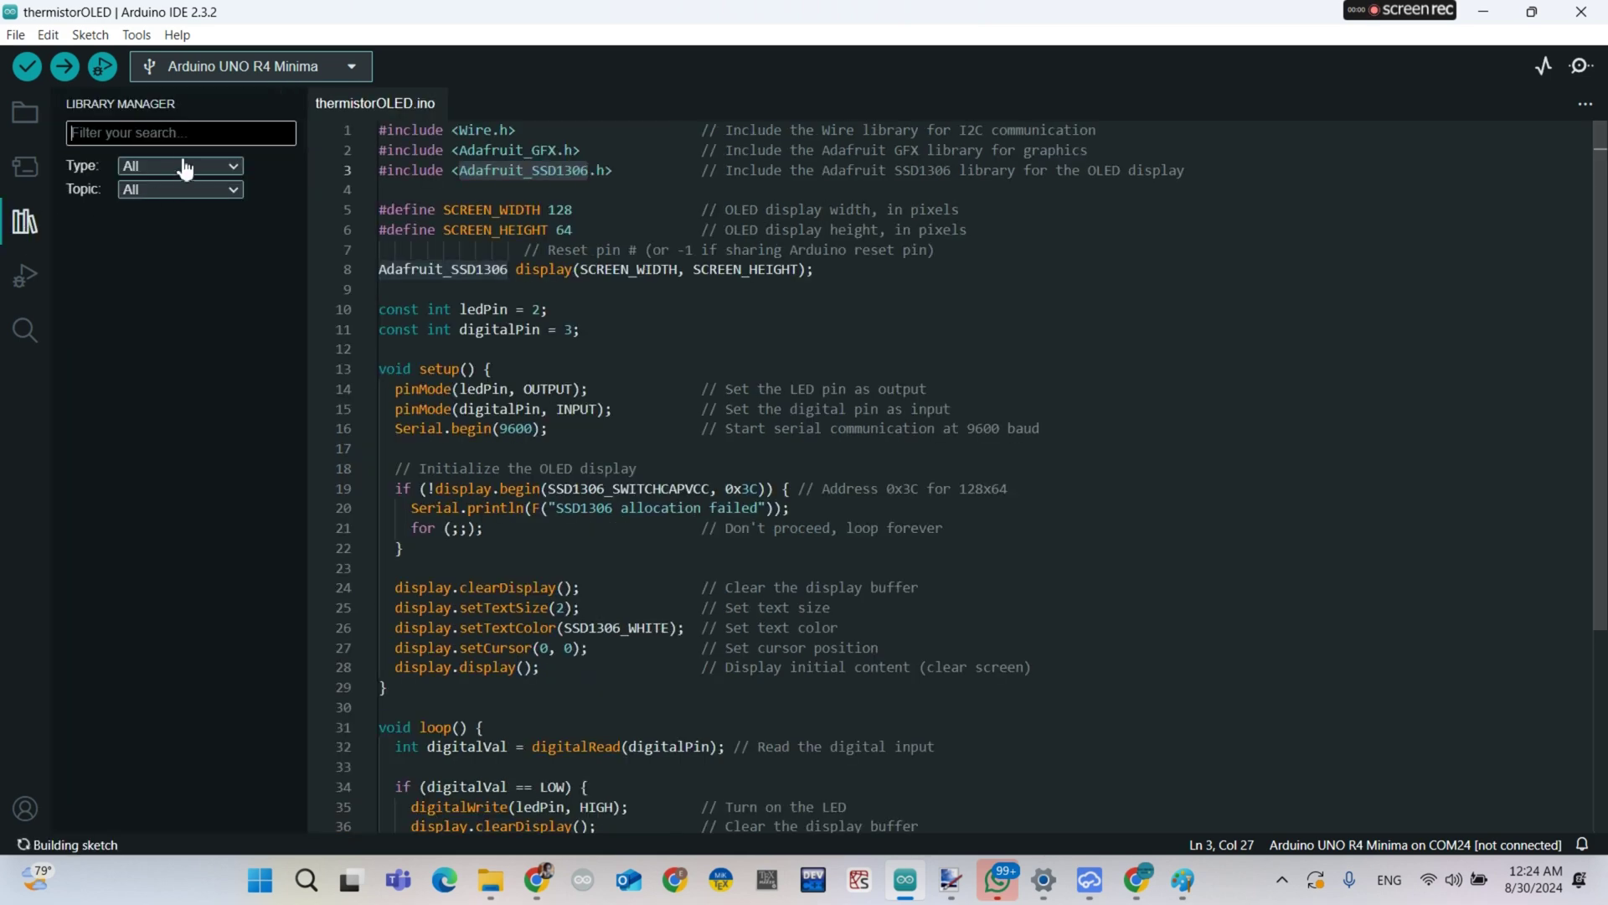
click(176, 135)
key(ctrl+v)
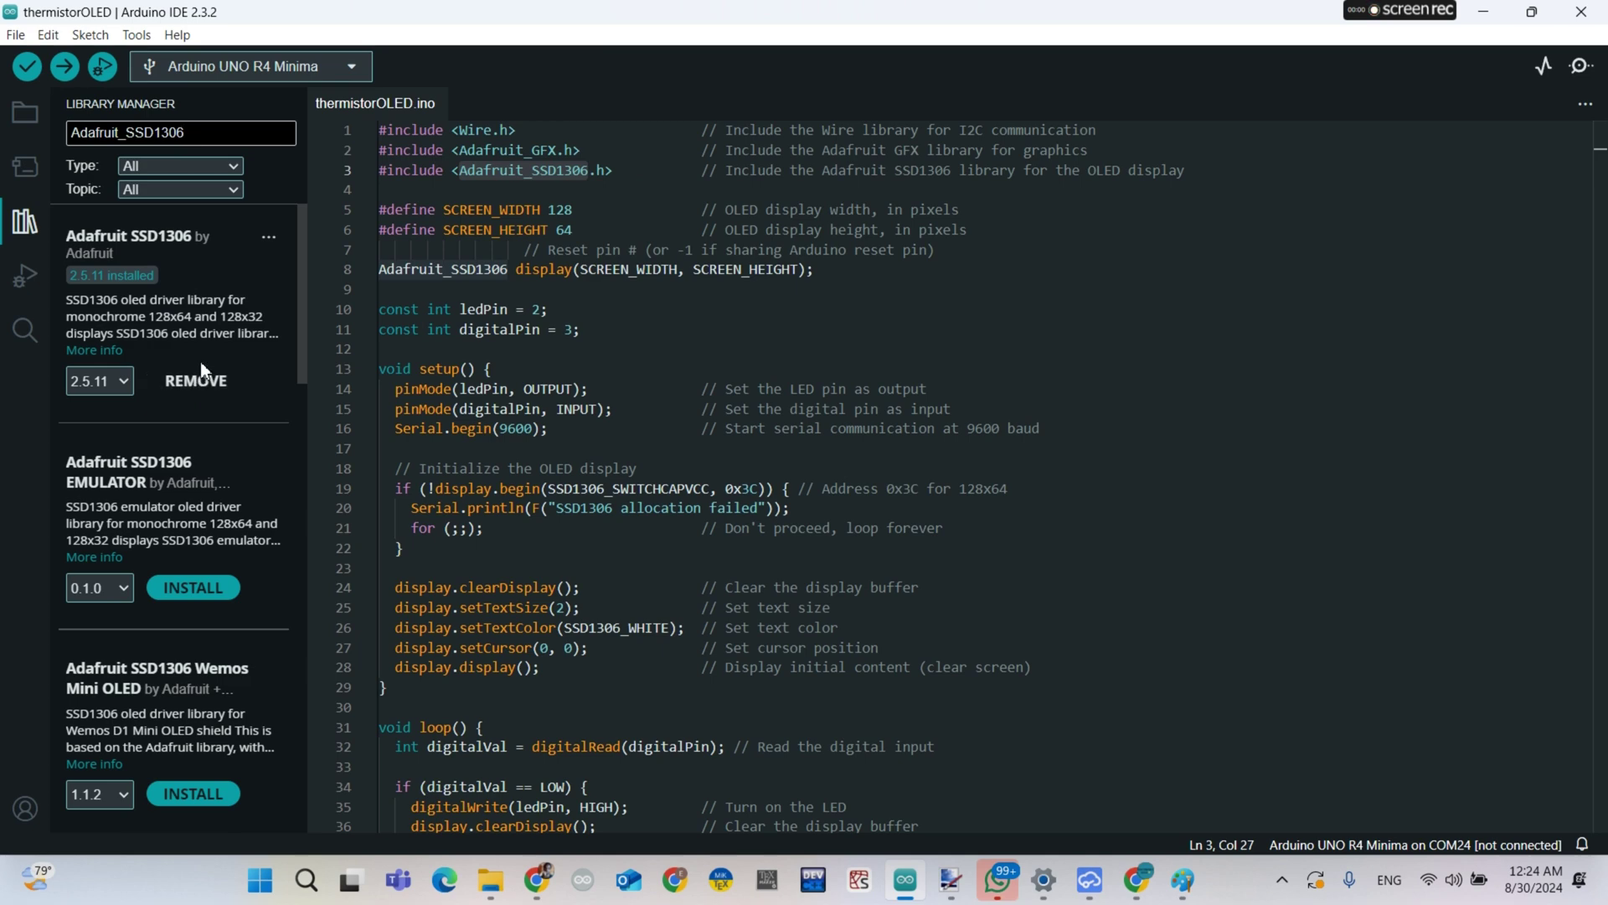
click(501, 309)
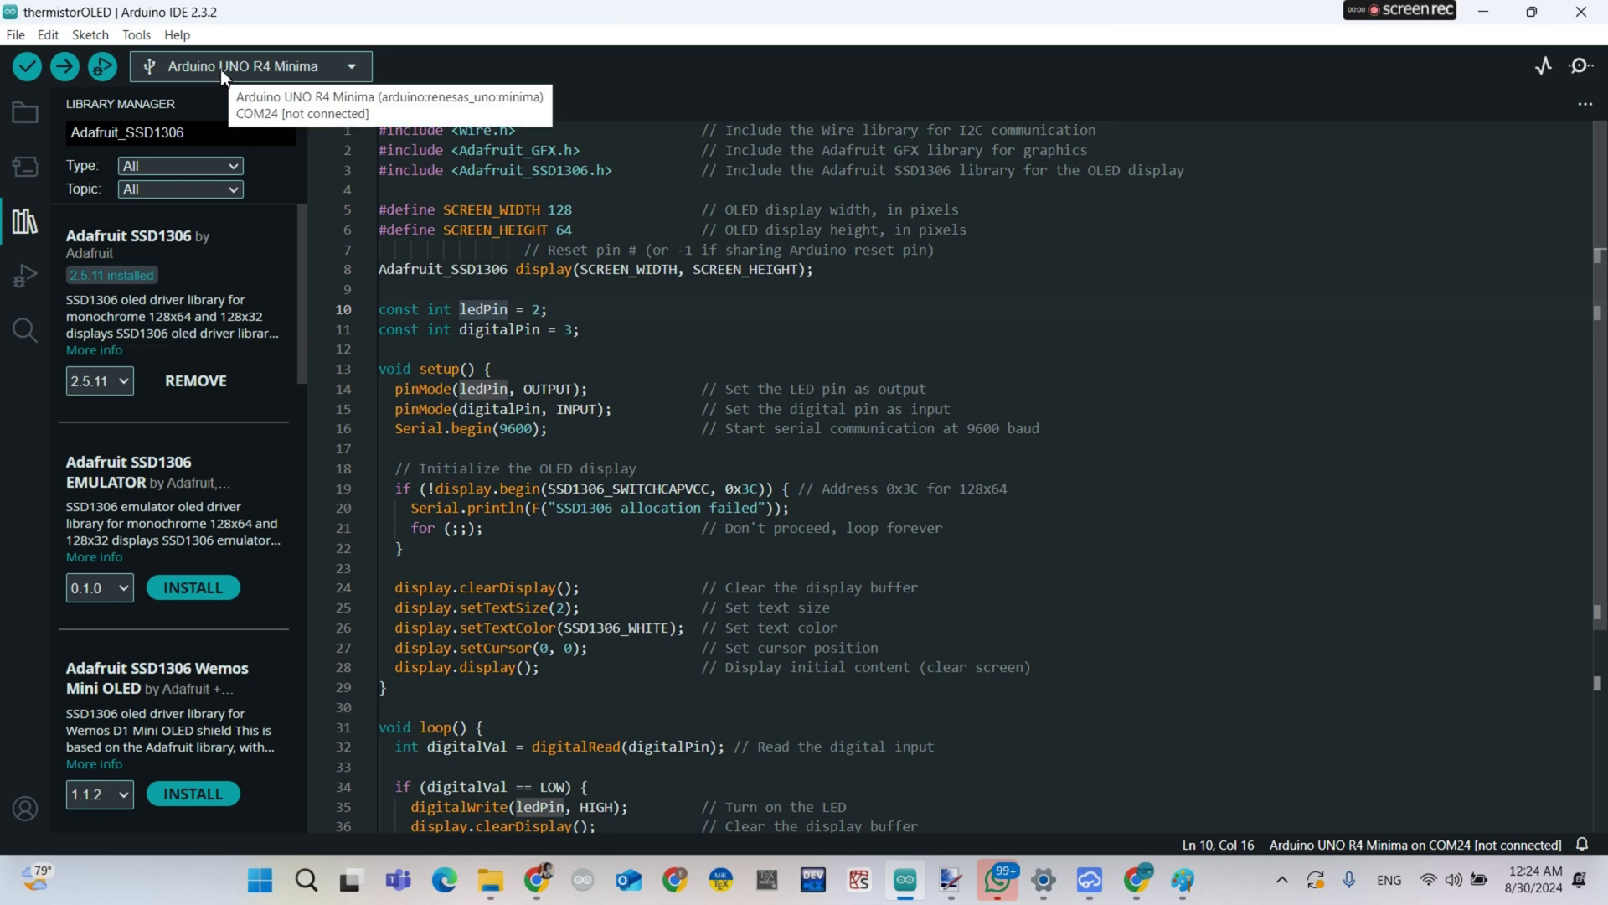
click(224, 76)
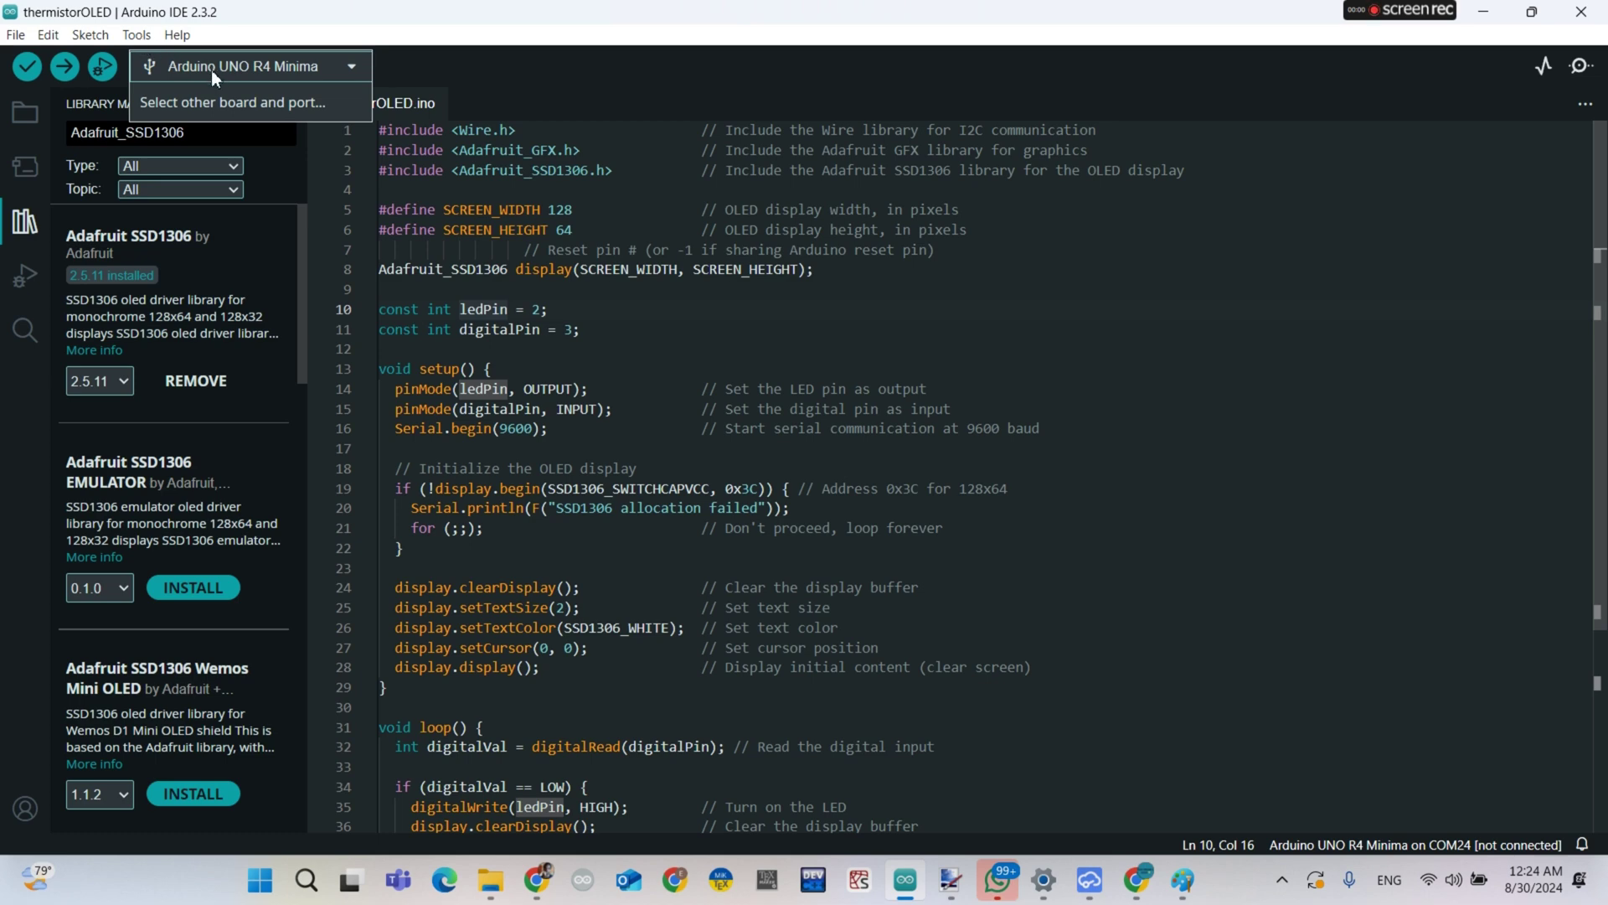
Select Arduino UNO R4 Minima as the board and COM24 as the port
click(137, 34)
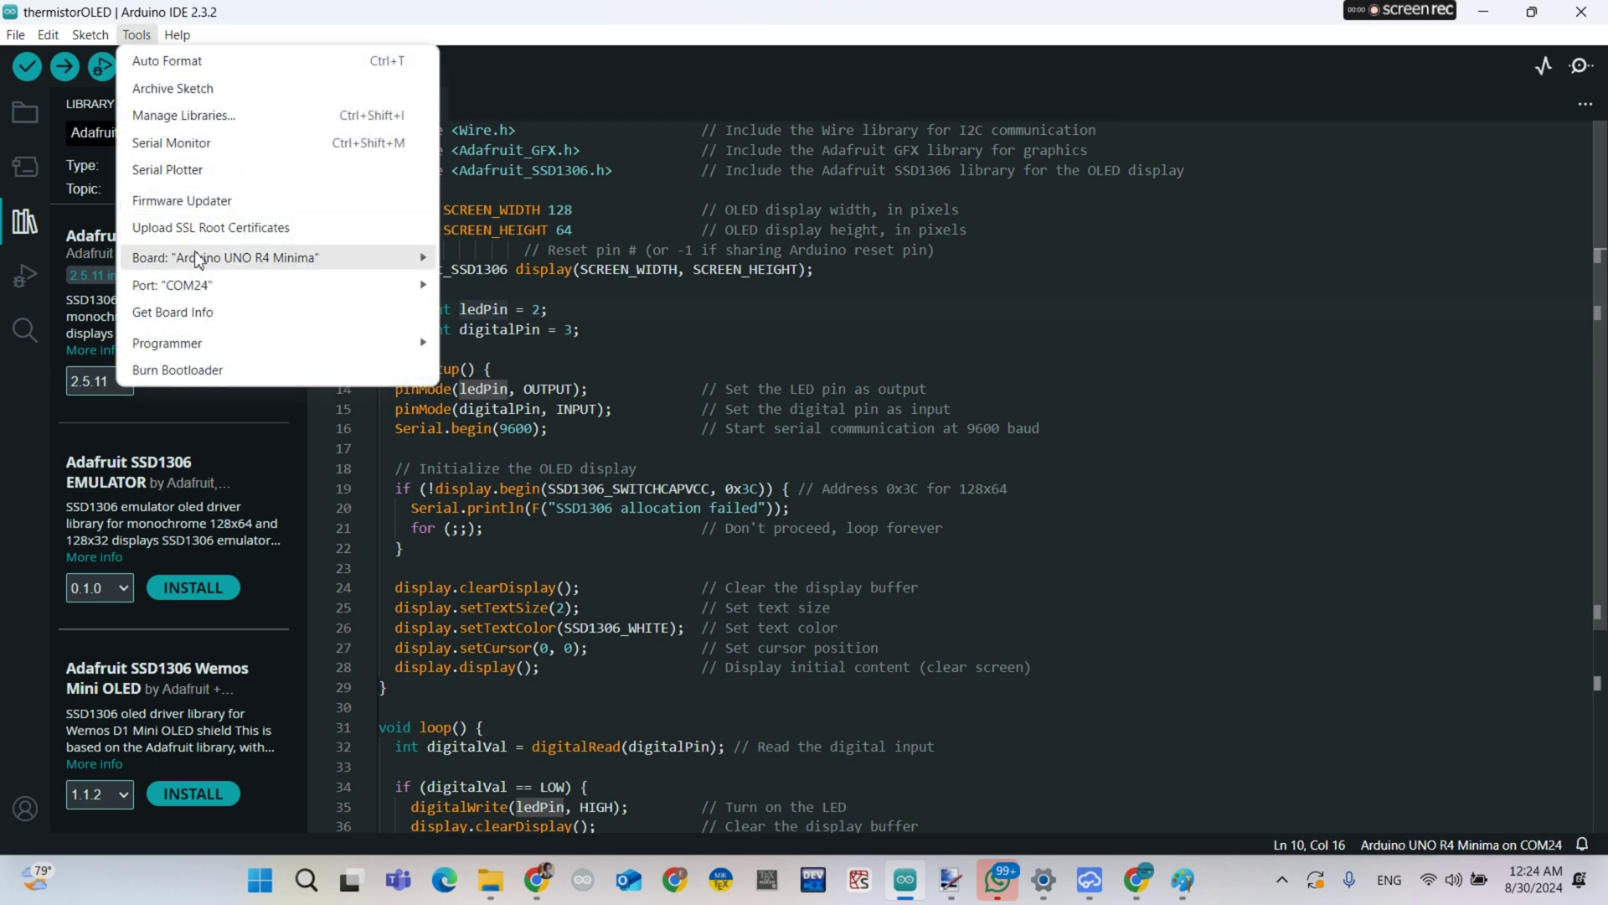
mouse_move(224, 257)
mouse_move(528, 396)
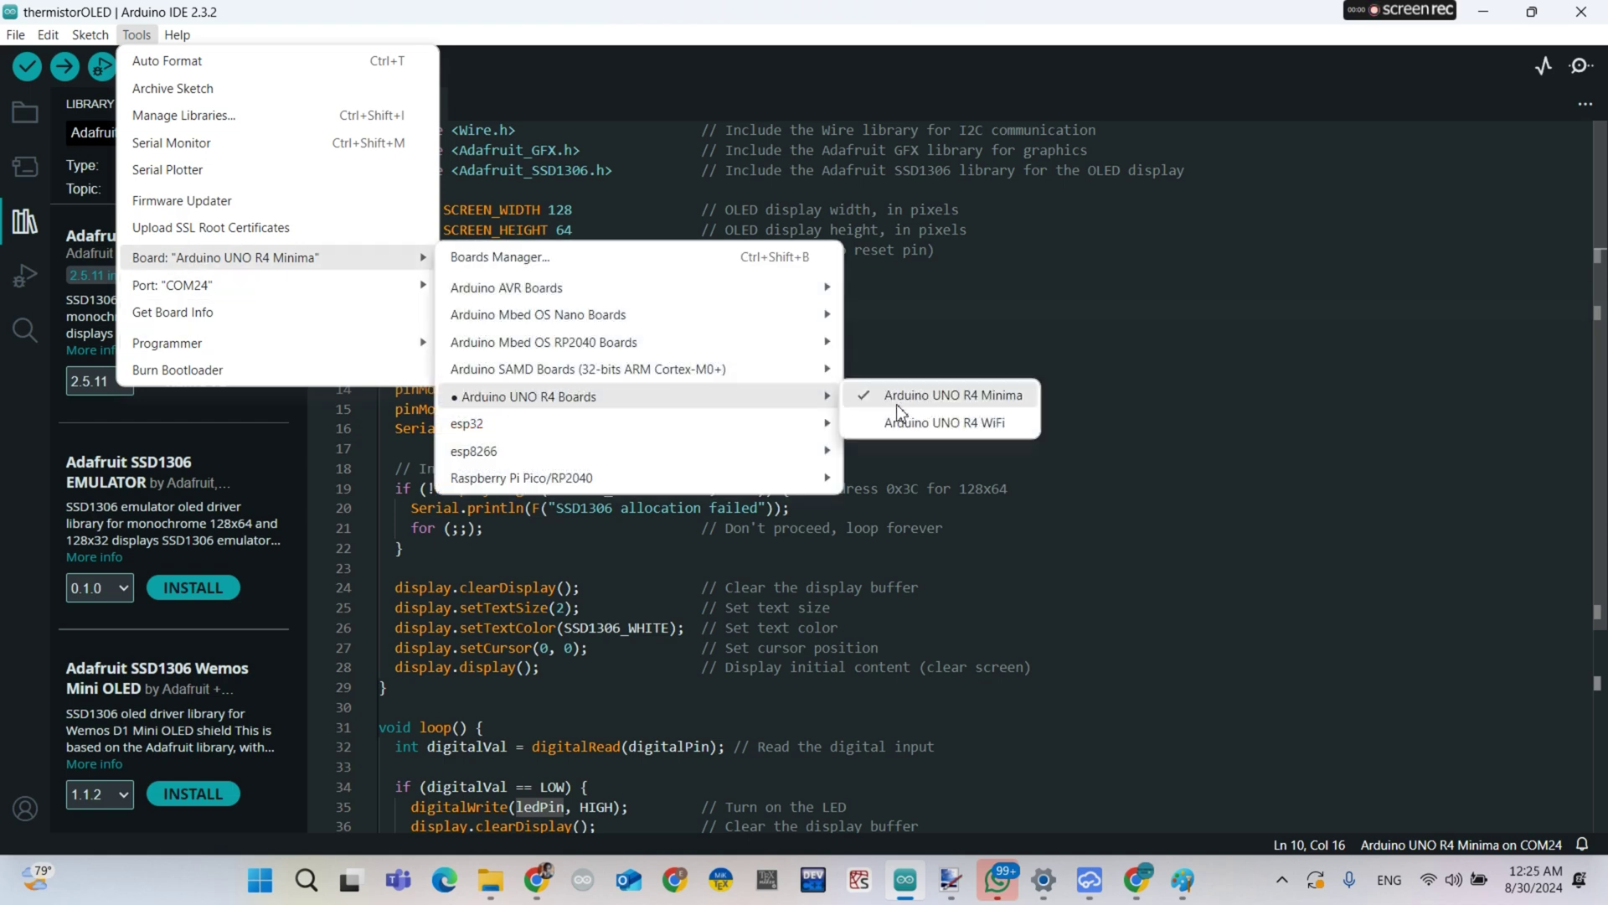
click(968, 399)
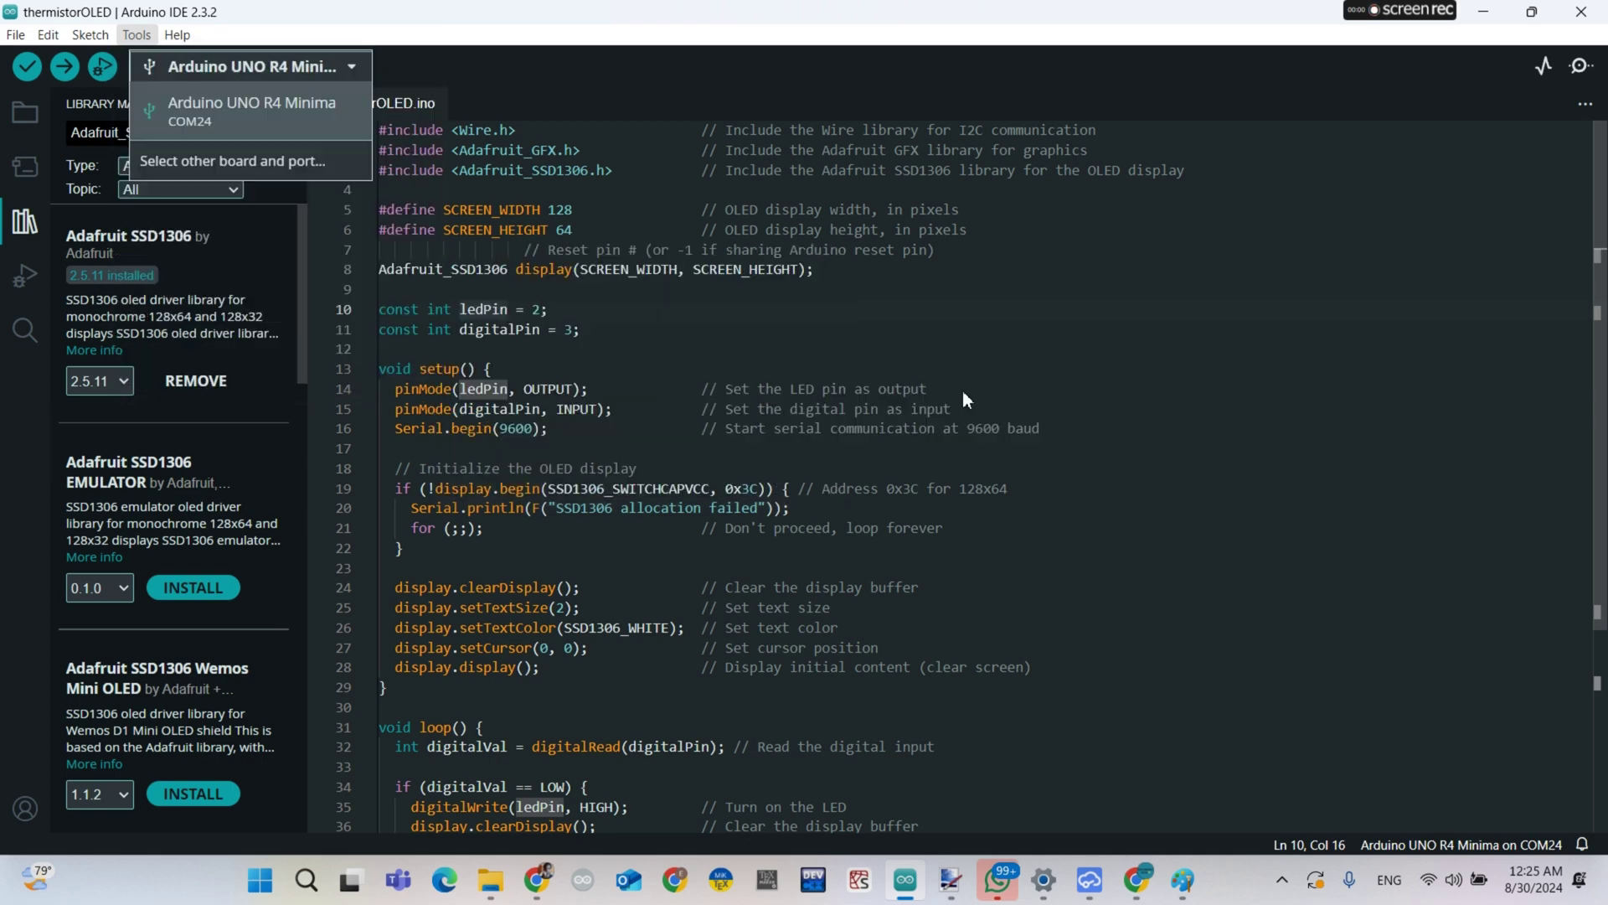
click(732, 396)
click(130, 34)
mouse_move(172, 286)
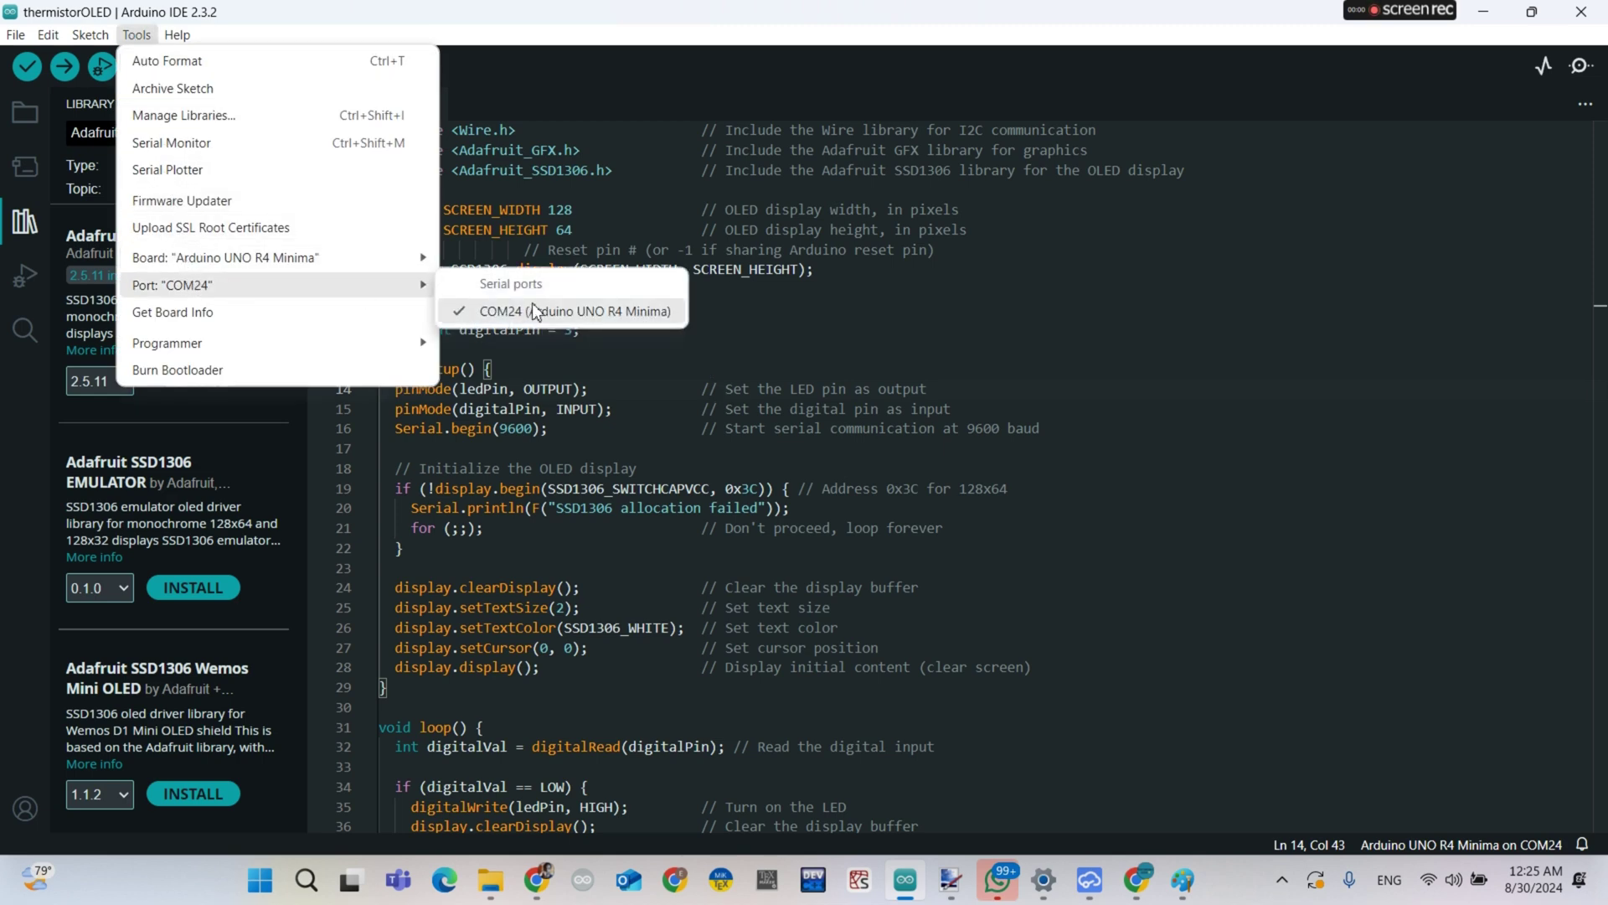
click(534, 311)
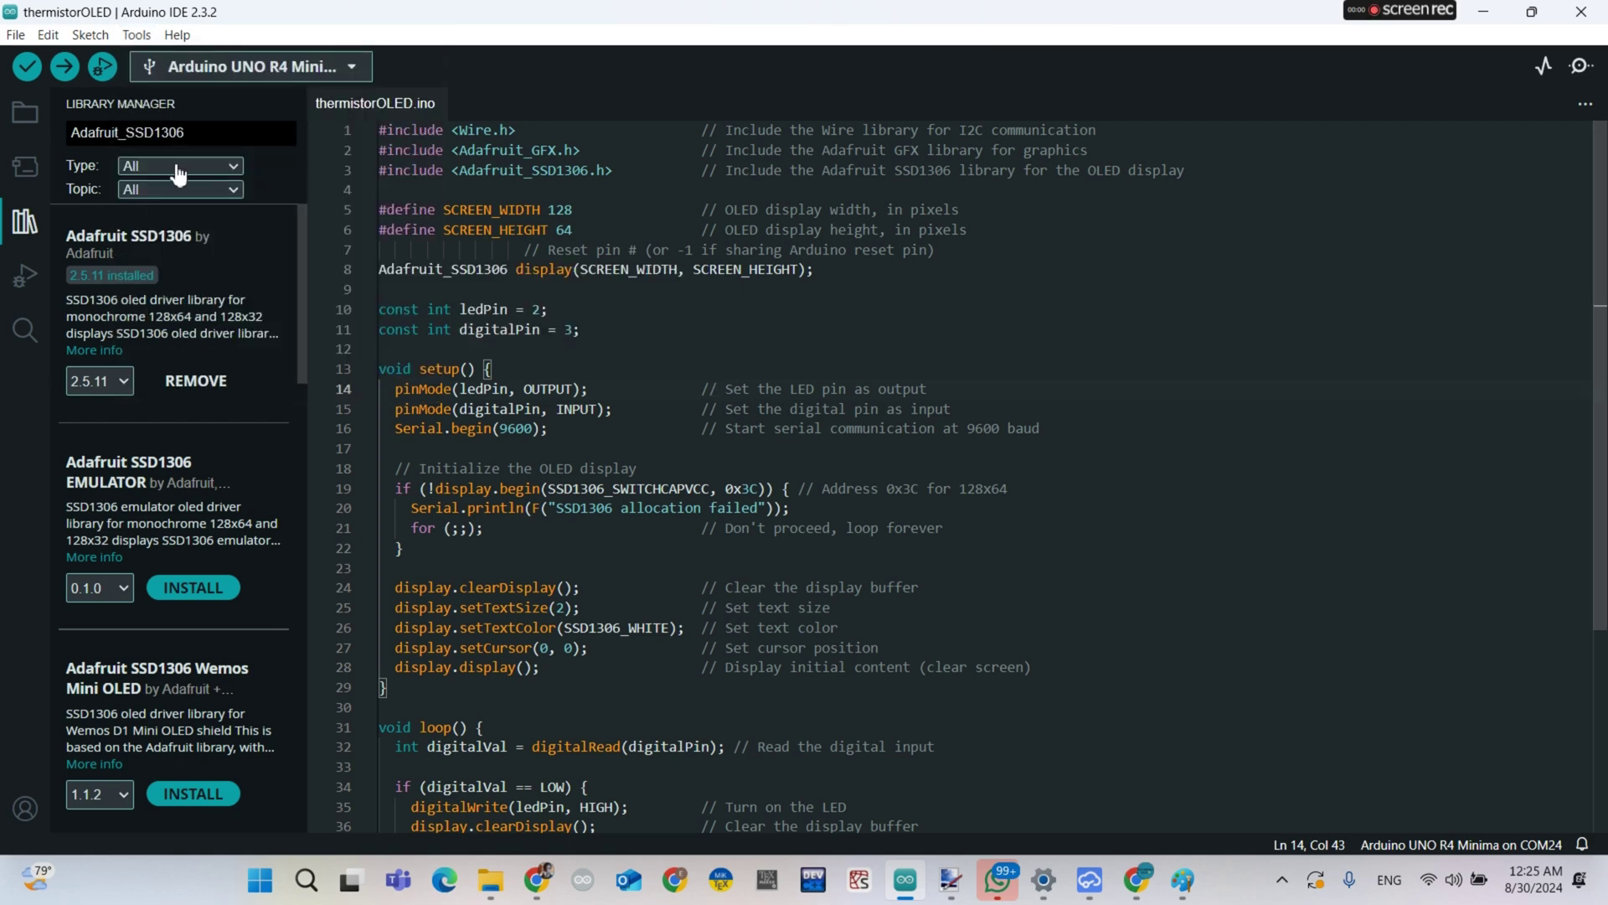
Upload the thermistorOLED sketch to the UNO R4 Minima on COM24
click(64, 67)
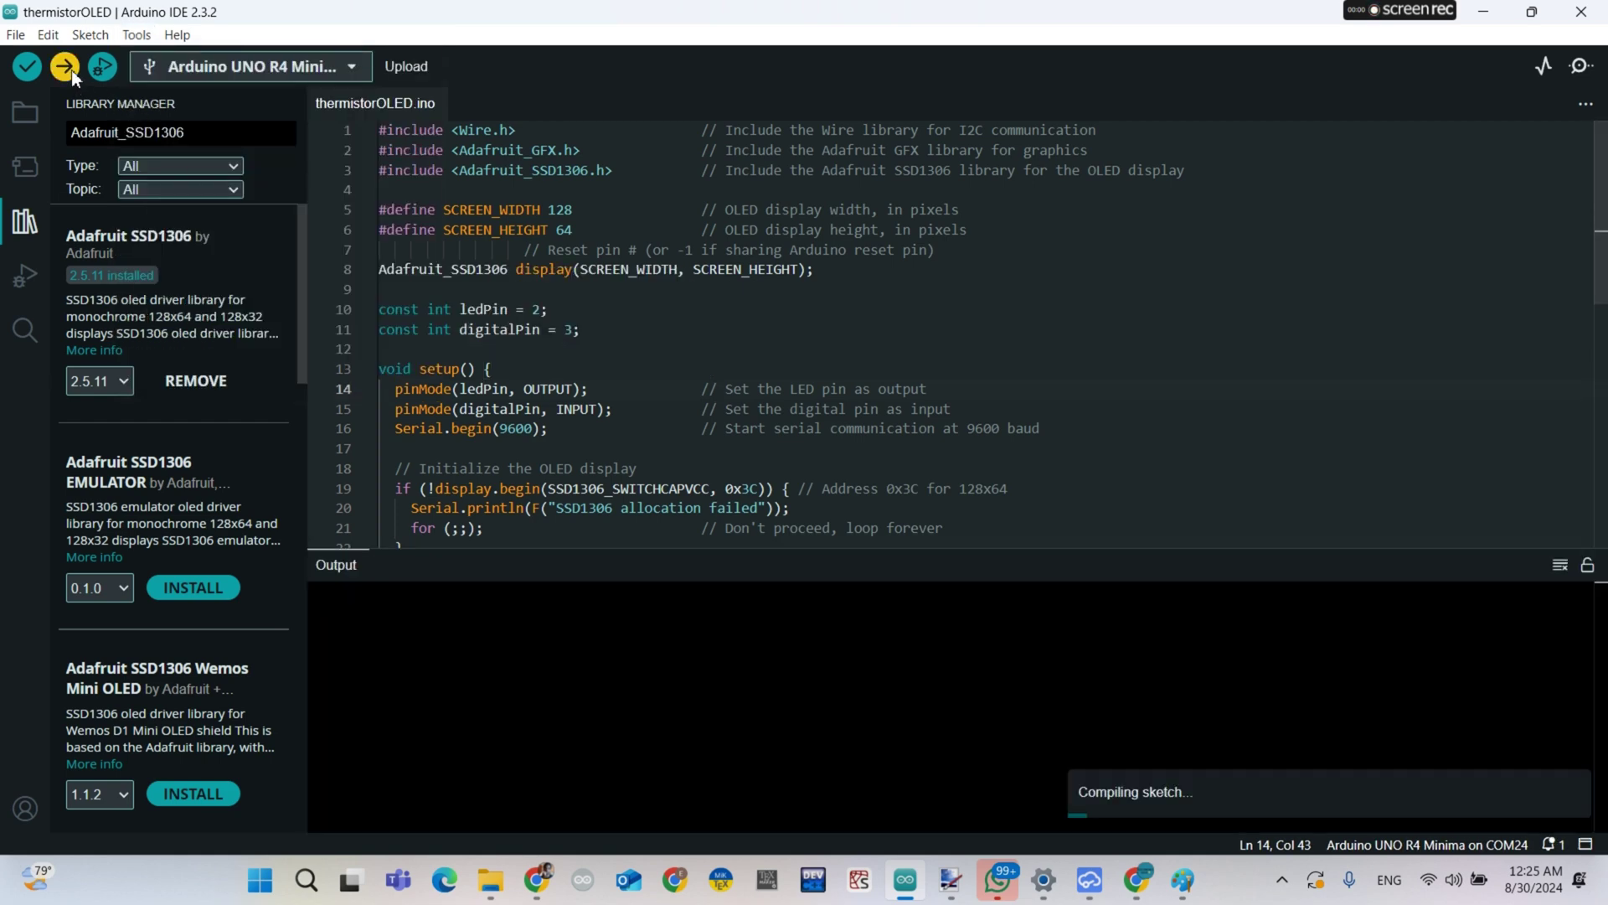